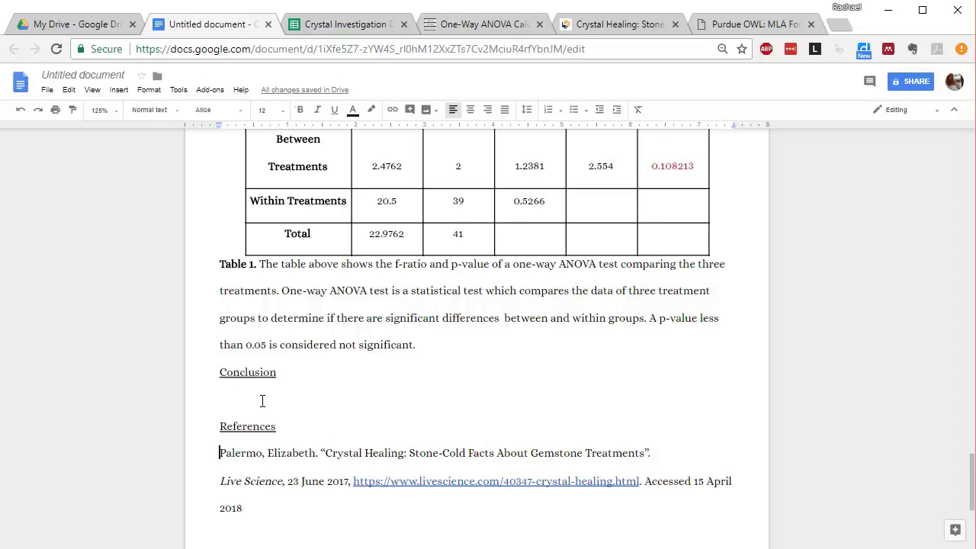
Find the Conclusion heading and place the cursor on its empty line
left_click(261, 401)
scroll(427, 320, "up", 3)
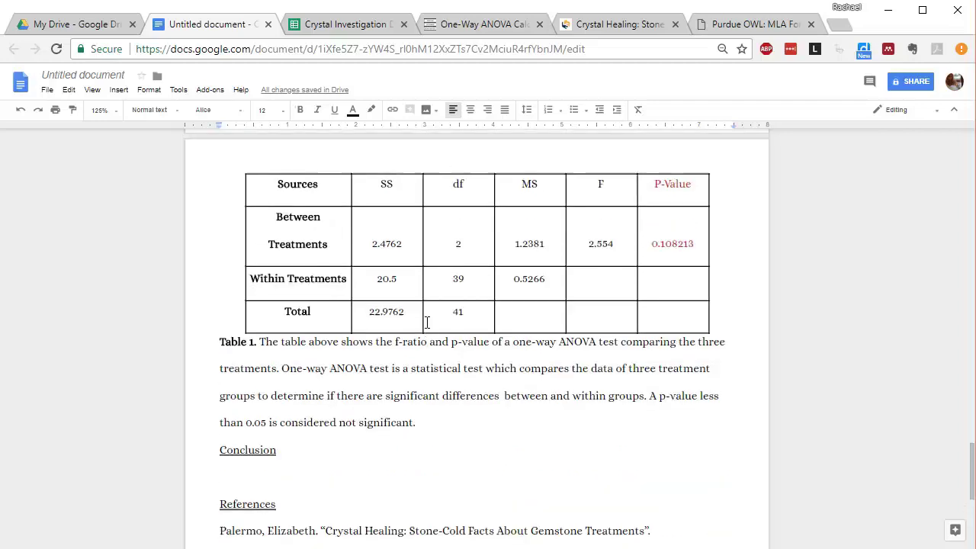
scroll(427, 320, "down", 3)
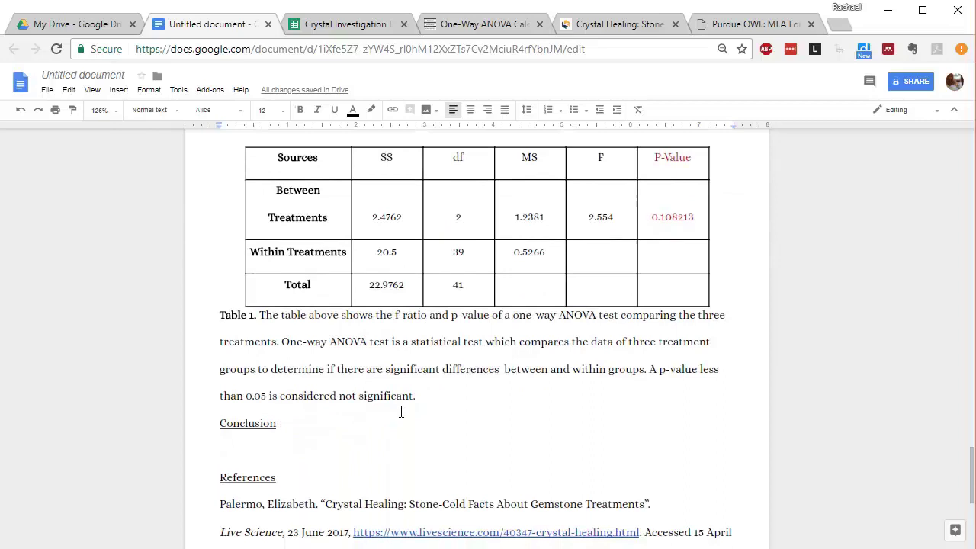
scroll(399, 410, "up", 15)
scroll(437, 425, "up", 12)
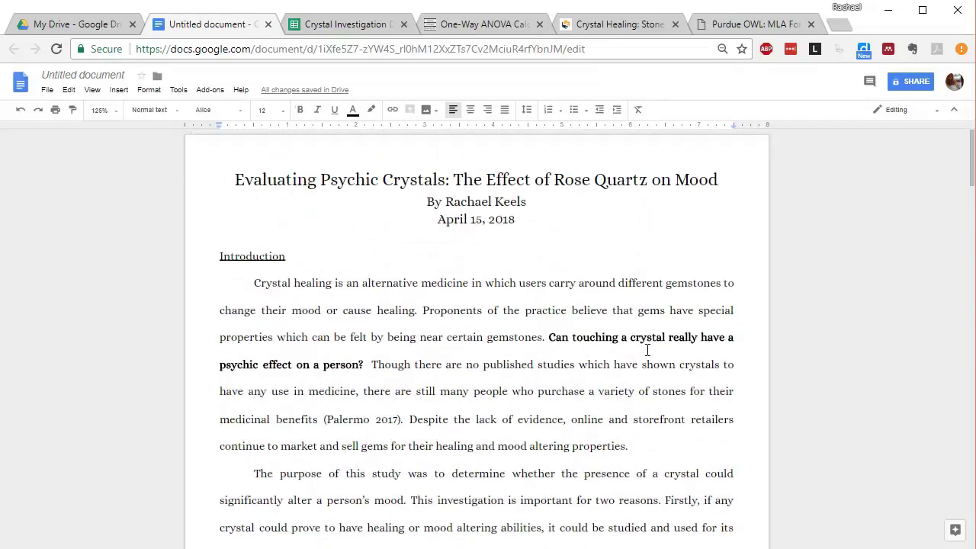
scroll(615, 359, "down", 3)
scroll(587, 396, "down", 1)
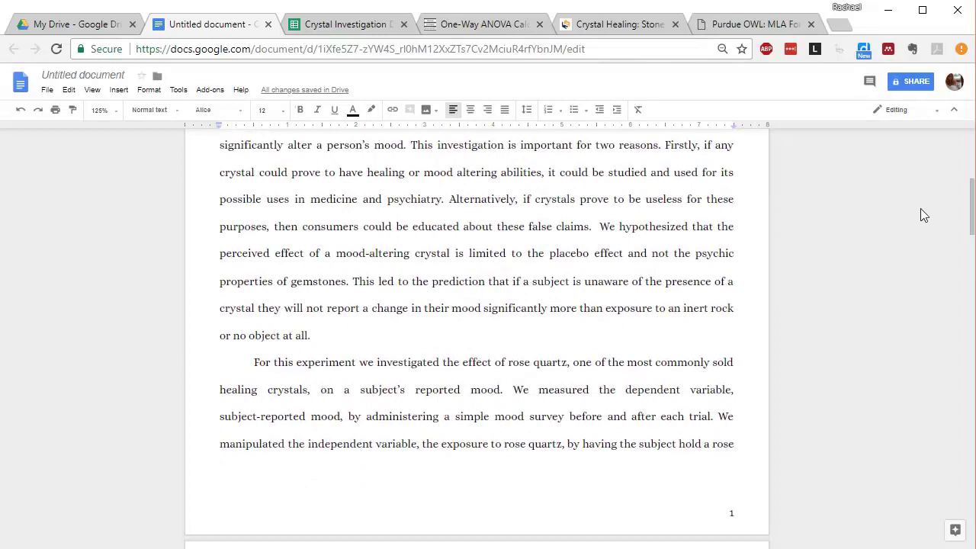
left_click_drag(973, 229, 972, 534)
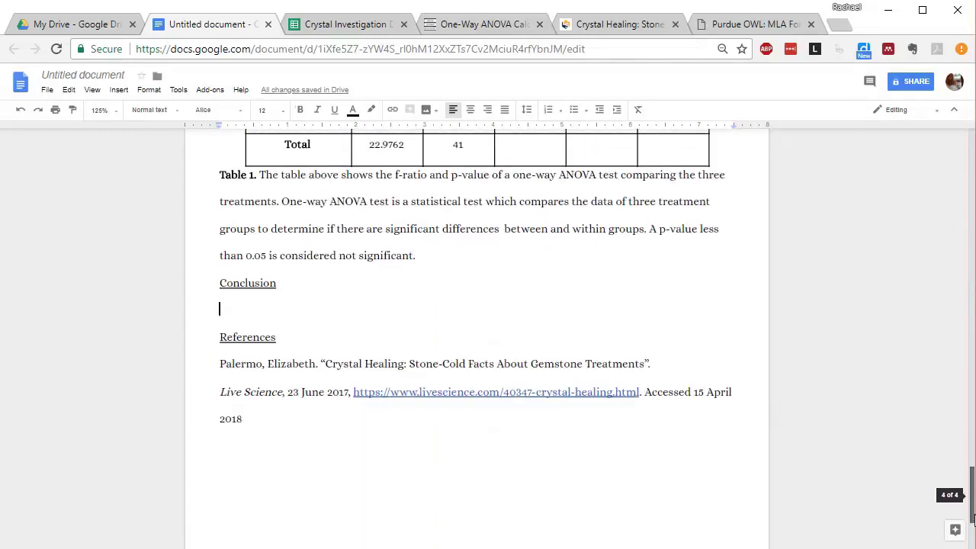
left_click(267, 305)
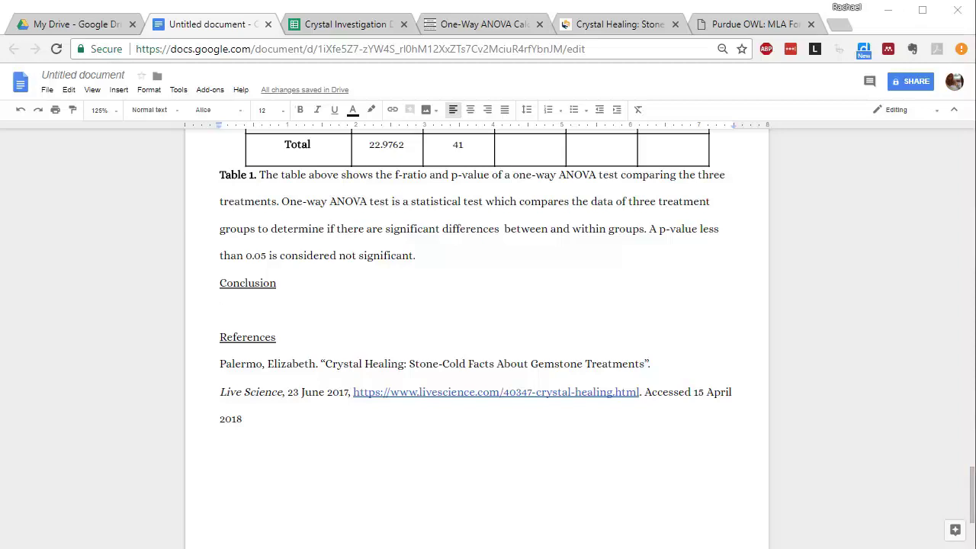
Paste the peach-highlighted claim paragraph under Conclusion and indent its first line
left_click(384, 492)
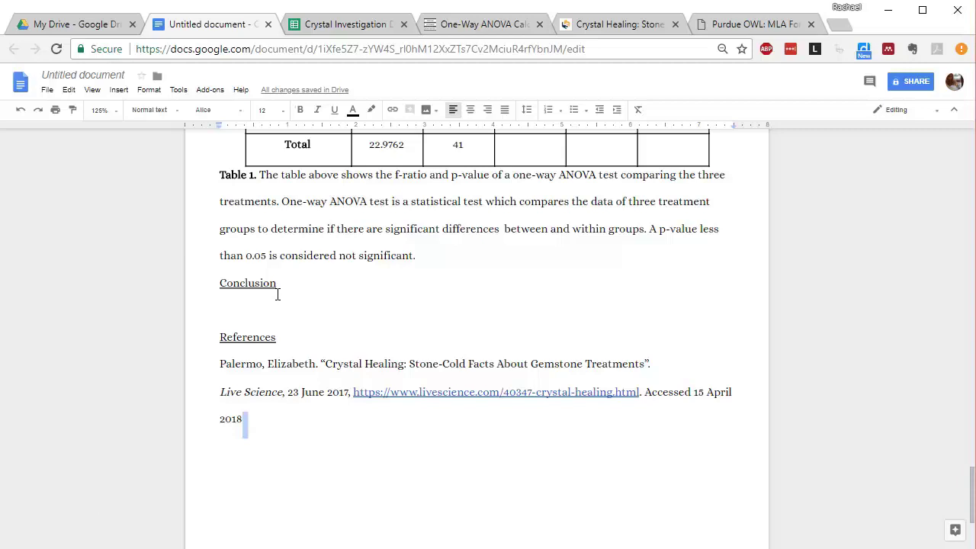
left_click(252, 309)
type("Though this experiment could not prove that no crystals have psychic properties, do, it does provide evidence that exposure to rose quartz does not have a significant effect on subject-reported mood.")
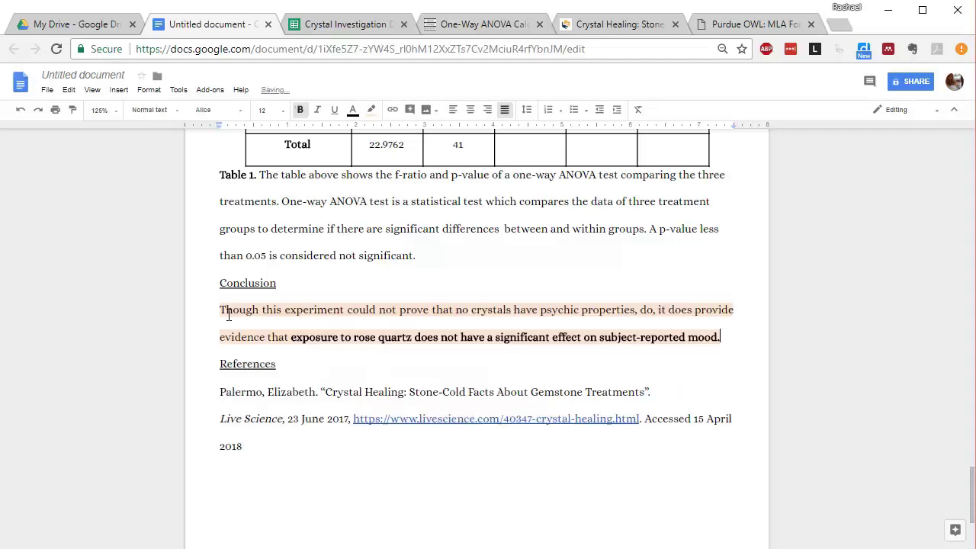
key("ctrl+Up")
key("Tab")
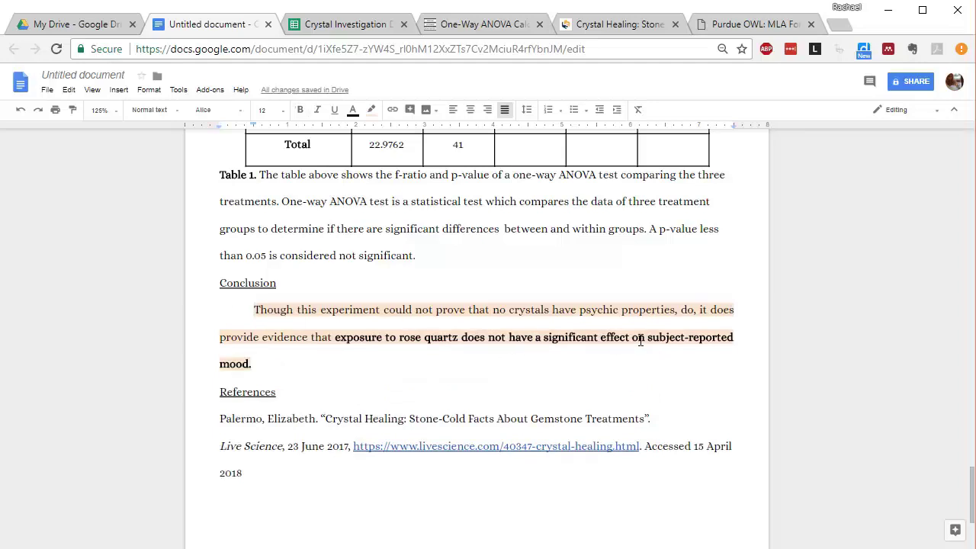
left_click(282, 364)
key("shift+Right")
left_click(301, 367)
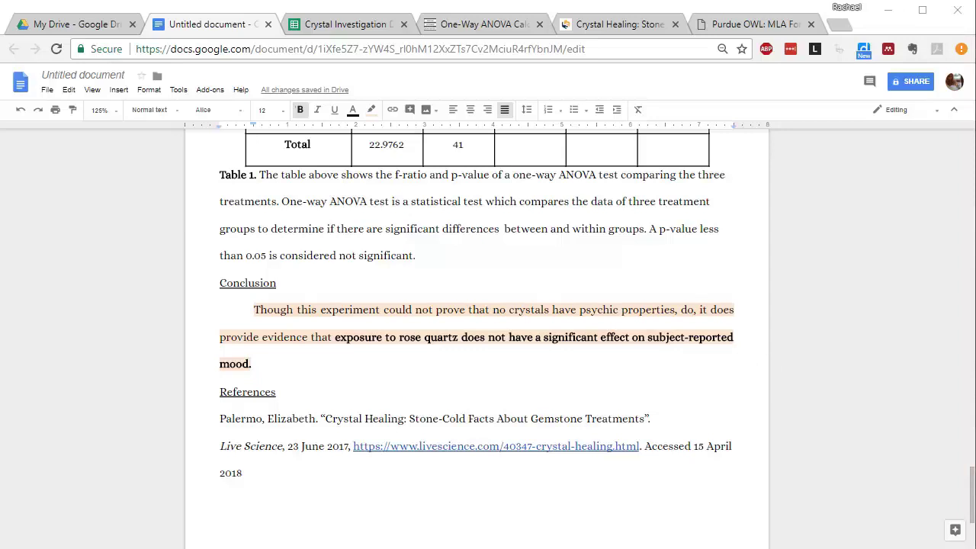
key("shift+Right")
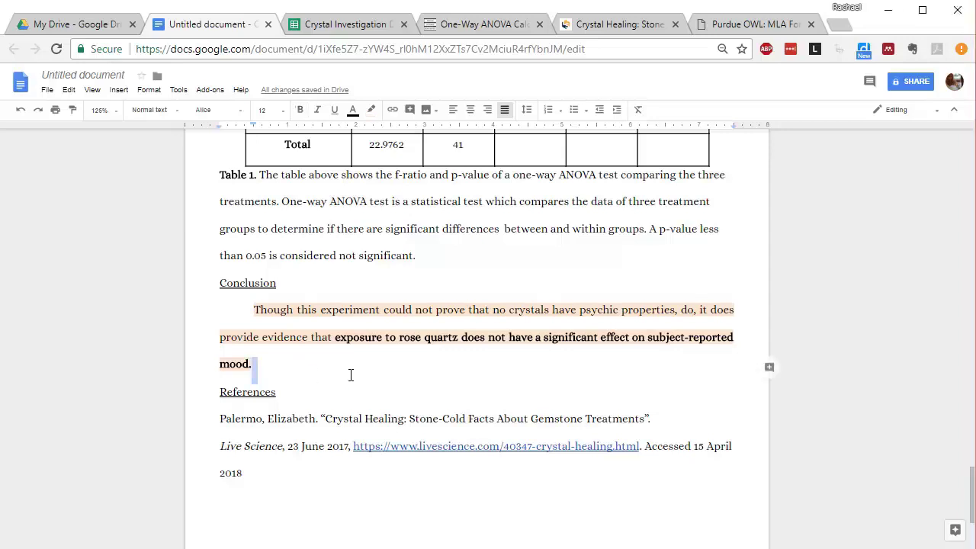
Paste the green evidence sentences, citing Figure 1 and the Table 1 p-value, after 'mood.'
left_click(350, 376)
type("As you can see in Figure 1, the mean subject-reported mood change improved in every treatment group. This means that on average, all subjects felt better after the treatment, even those who only sat silently while blindfolded.  In addition,  subjects who were exposed to rose quartz showed a slightly higher improvement in mood compared to the other treatment groups. However, the ANOVA Test, shown in Table 1, indicates that the p-value for the three treatment groups was less than 0.05.")
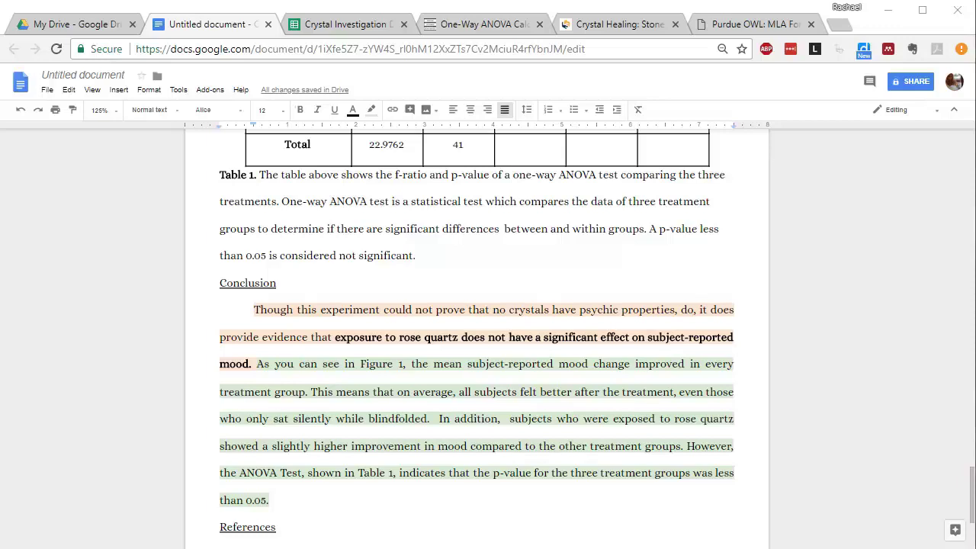
left_click(344, 492)
Paste the blue reasoning sentences, end them with a full stop, and change 'improvement' to 'improvements'
type("This reveals that there were no significant differences between or within the three treatment groups. Because there are no significant improvement in mood when exposed to rose quartz, we can conclude that the gemstone does not improve a person’s mood in the way that crystal healing proponents claim")
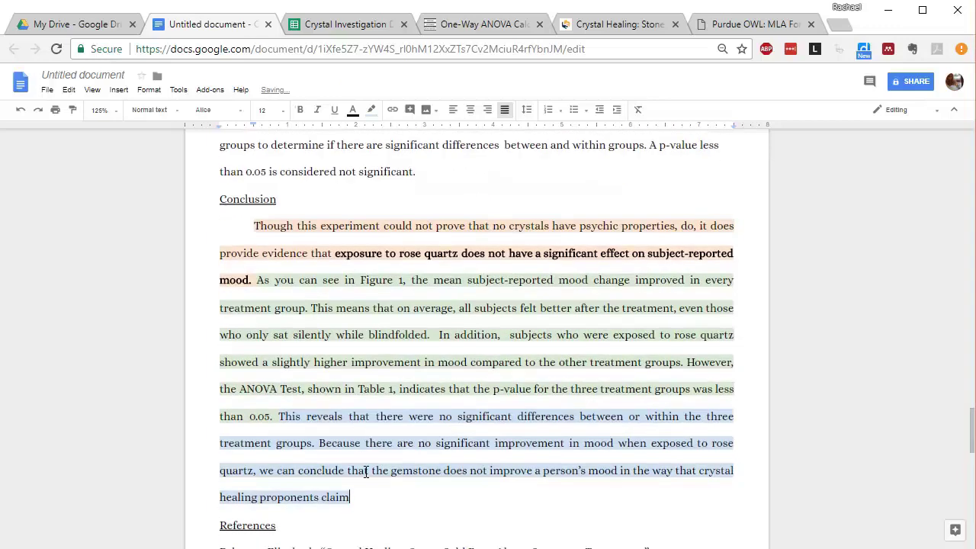
type(".")
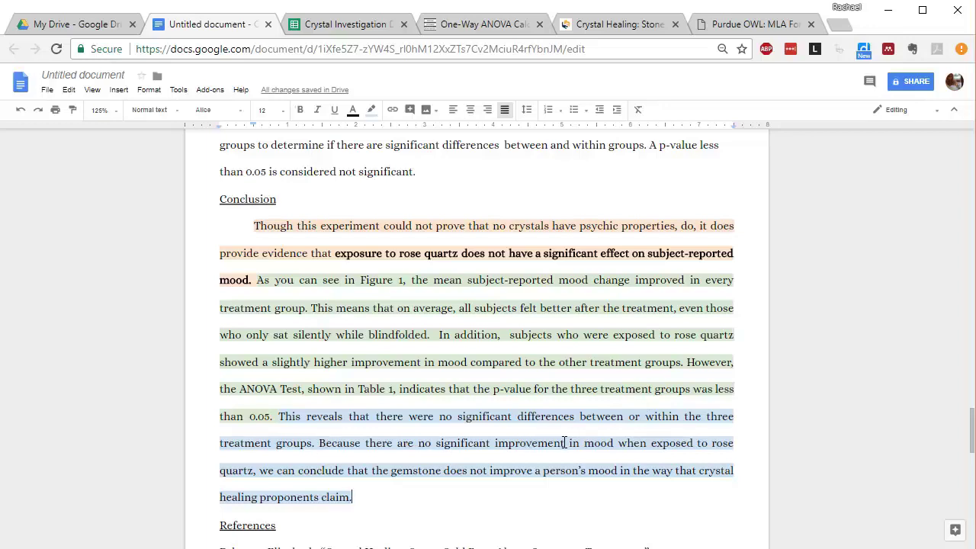
left_click(565, 443)
type("s")
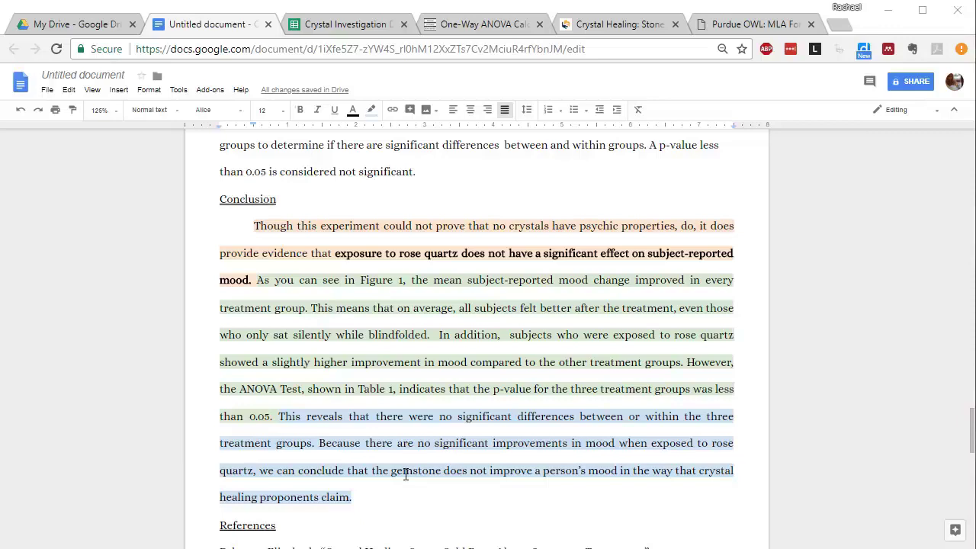
left_click(435, 492)
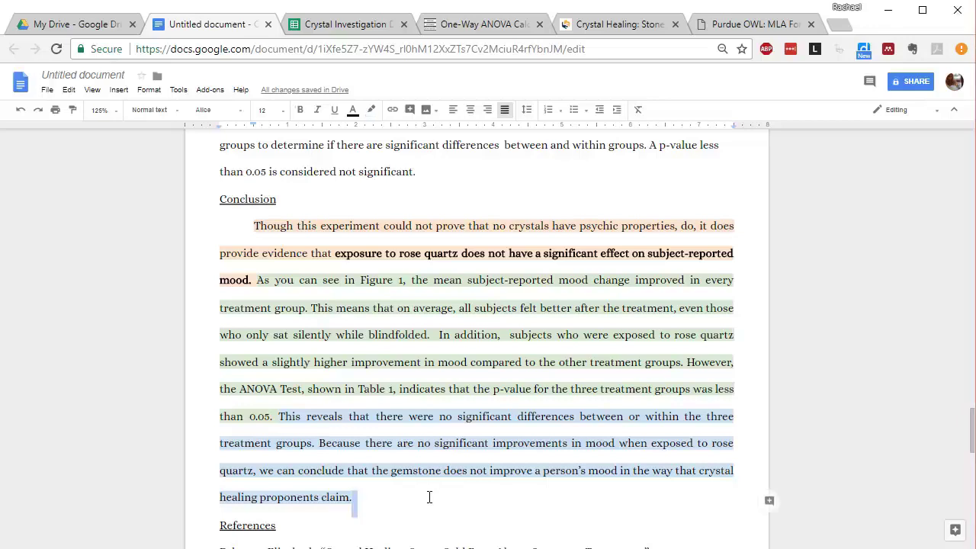
Paste the pink evaluation paragraph after 'claim.' and check the spacing before 'Although'
type("Although I have sufficient evidence to support this claim, the results are limited in evaluating the overall effect of healing crystals on humans. One limitation is that the test was only performed with one type of crystal when there are hundreds of crystals advertised to have psychic properties. In addition, the results of the experiment cannot explain why nearly every subject reported an improved mood, even when they only sat quietly for three minutes blindfolded. The results also do not prove that crystals have a placebo effect. We would need to perform another test in which we indicate to the subject that they are being exposed to a healing crystal to evaluate the effect on self-reported mood.")
scroll(387, 456, "up", 1)
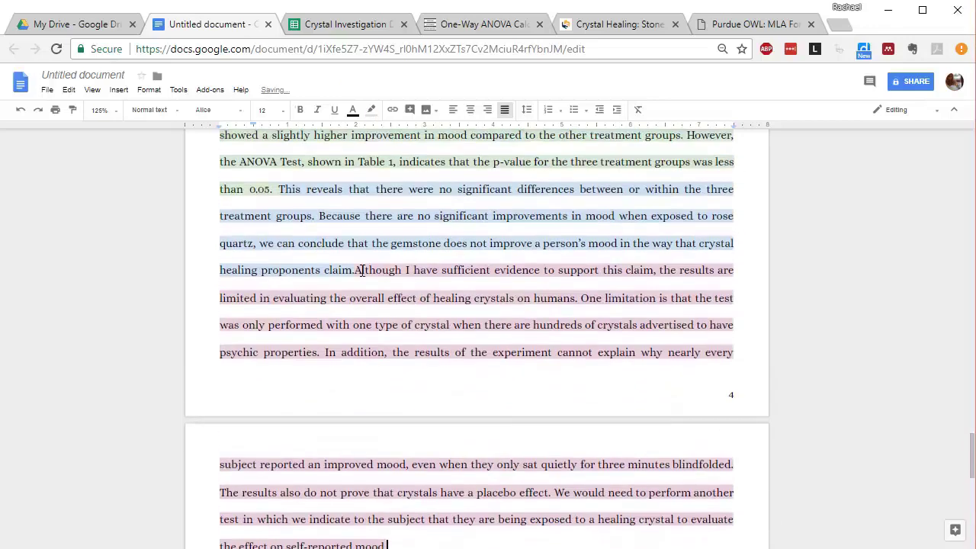
left_click(354, 270)
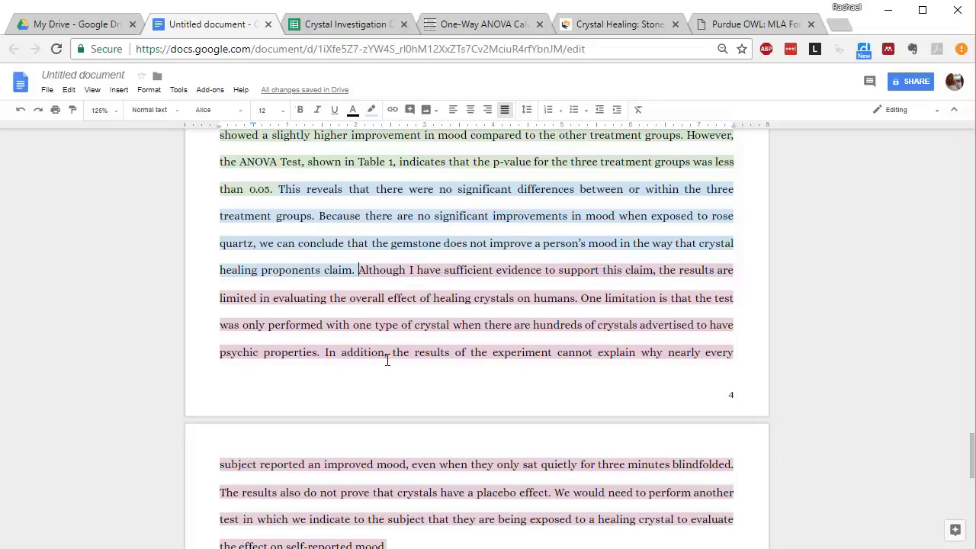
left_click(368, 270)
Review the limitation sentences, from one crystal type through the proposed further test
left_click_drag(352, 327, 642, 328)
scroll(588, 362, "down", 1)
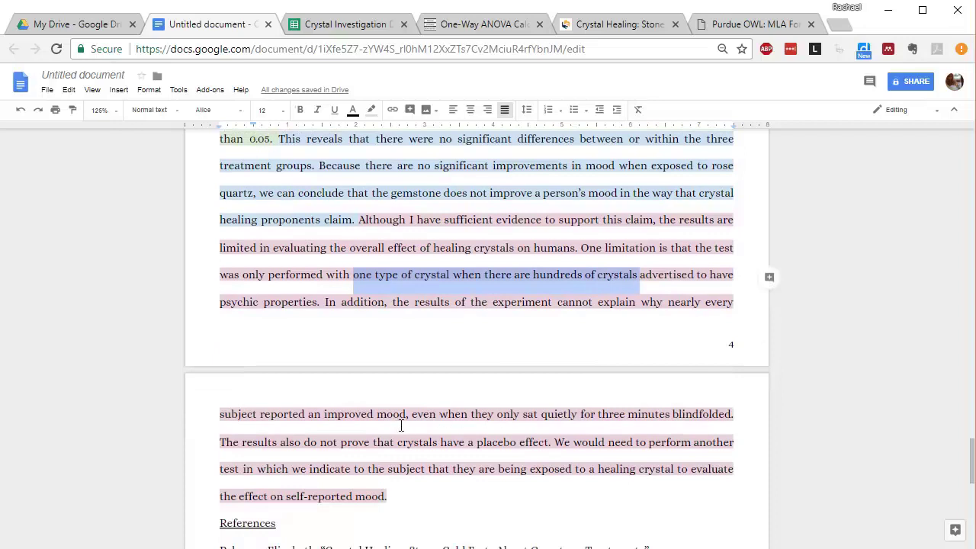
left_click(465, 308)
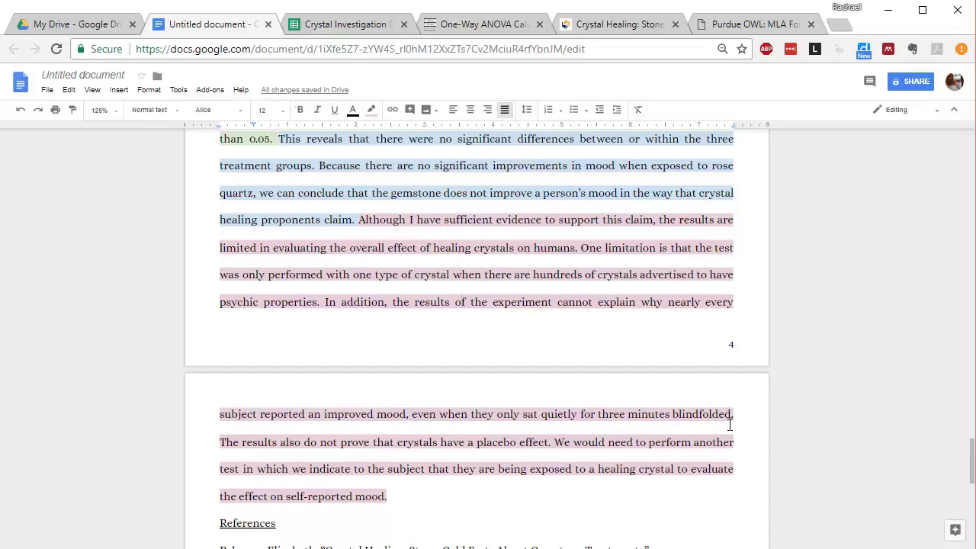
left_click_drag(735, 414, 328, 298)
left_click(299, 309)
left_click_drag(559, 447, 460, 495)
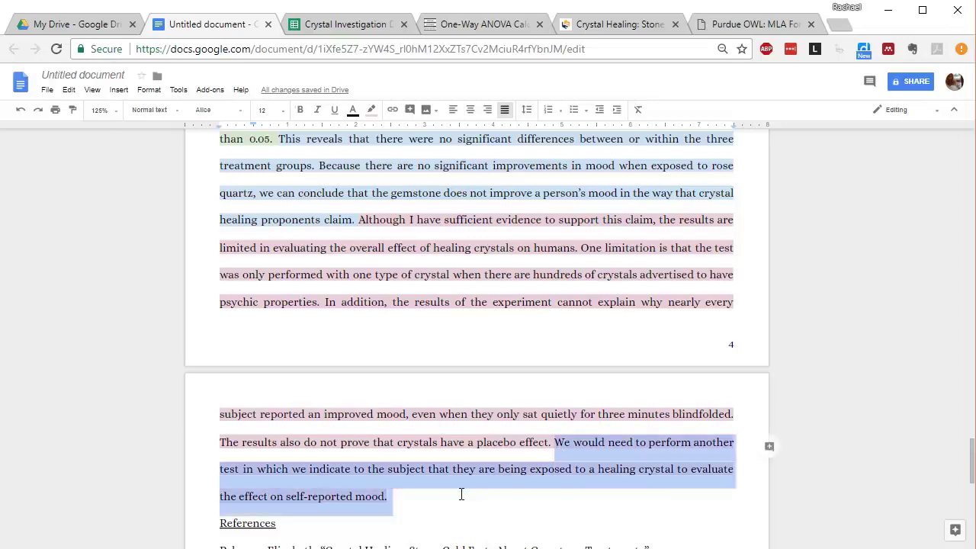
left_click(396, 494)
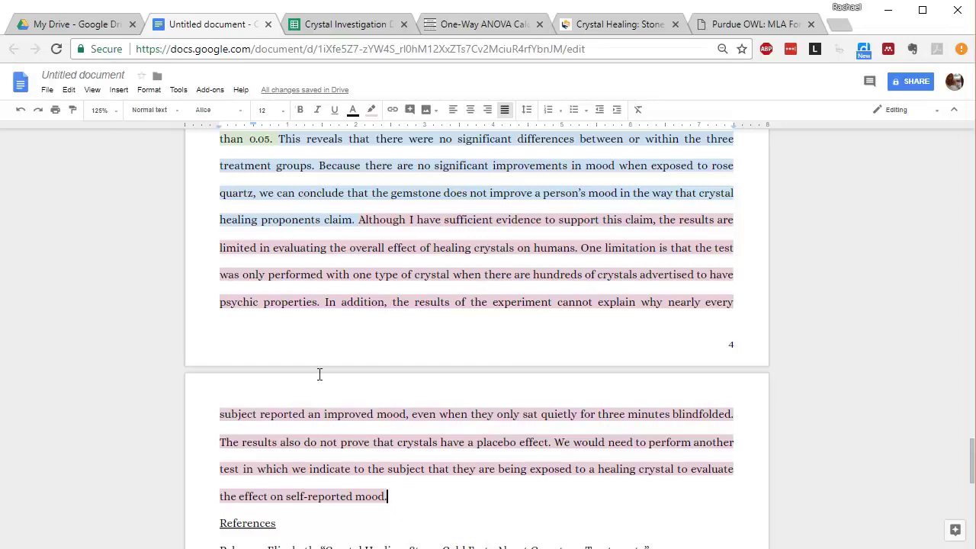
scroll(403, 500, "up", 5)
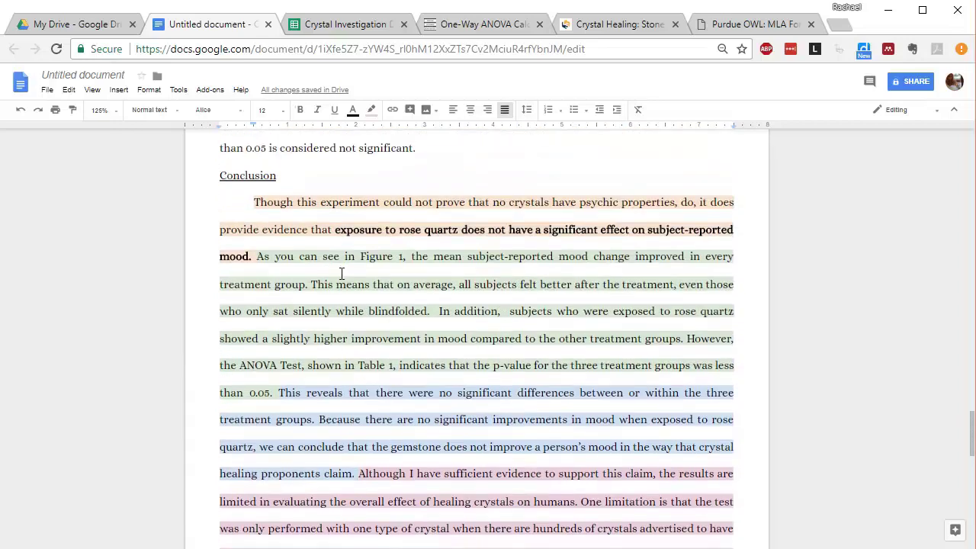
scroll(346, 339, "down", 1)
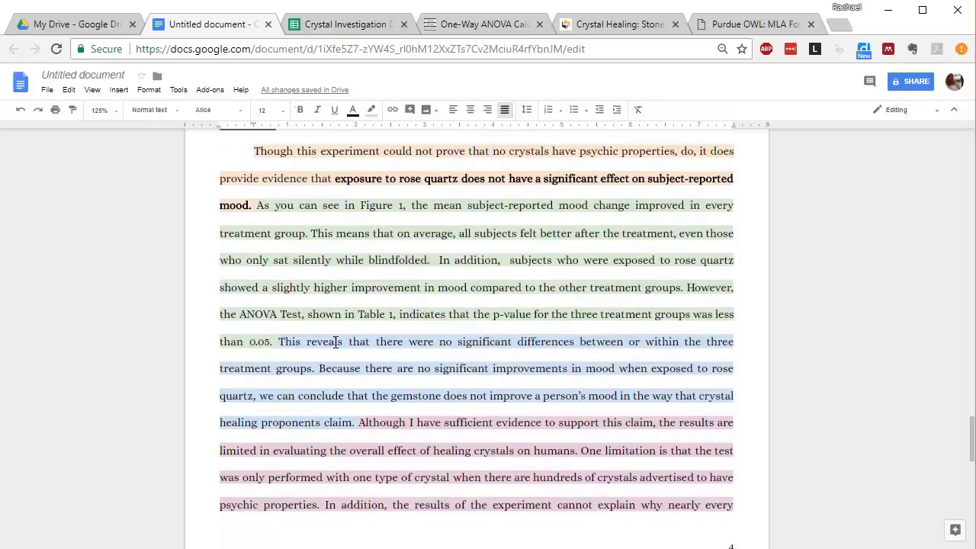
scroll(405, 365, "down", 1)
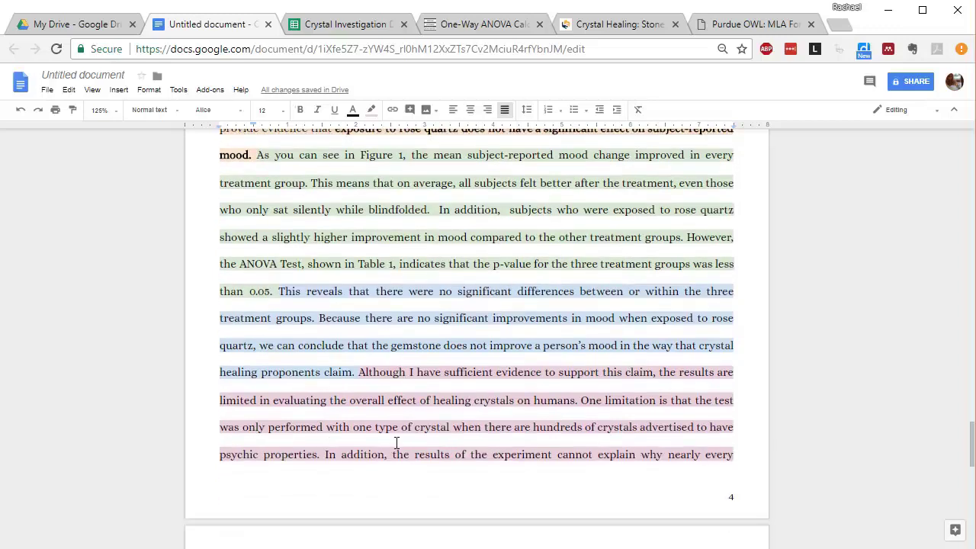
scroll(396, 443, "up", 2)
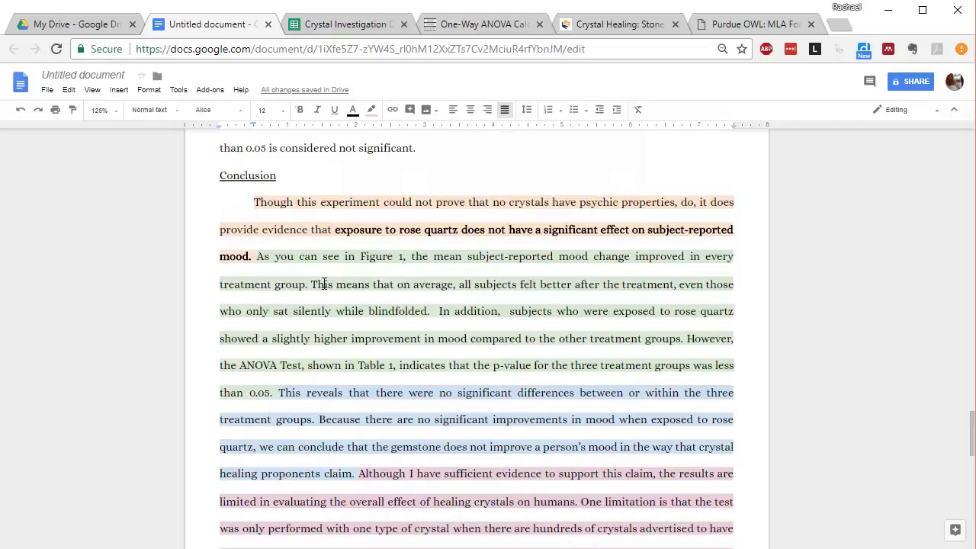
scroll(394, 329, "down", 1)
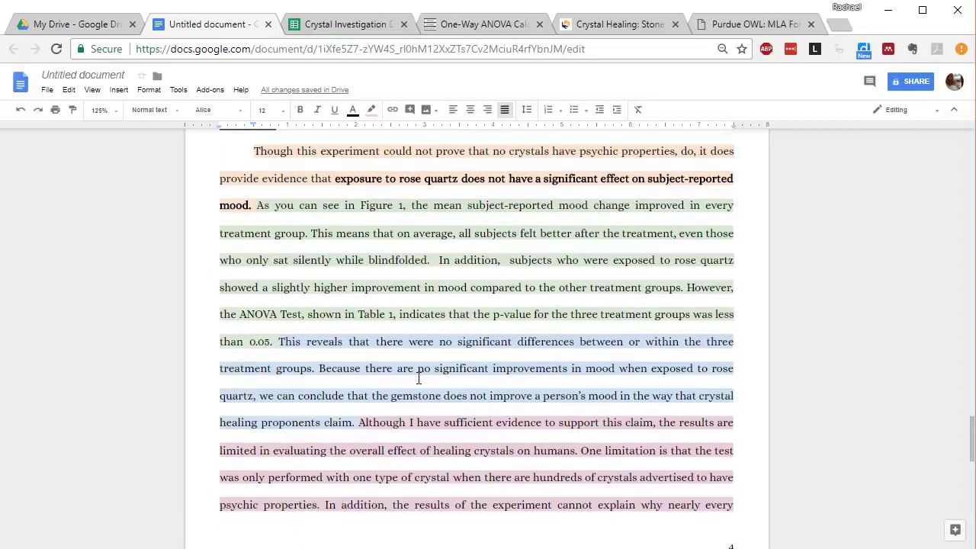
scroll(375, 319, "down", 3)
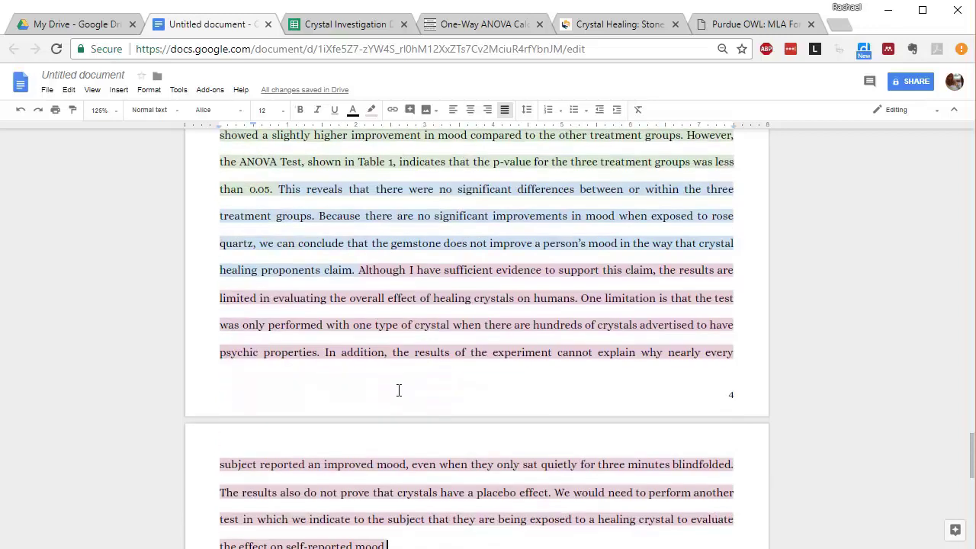
scroll(394, 425, "down", 4)
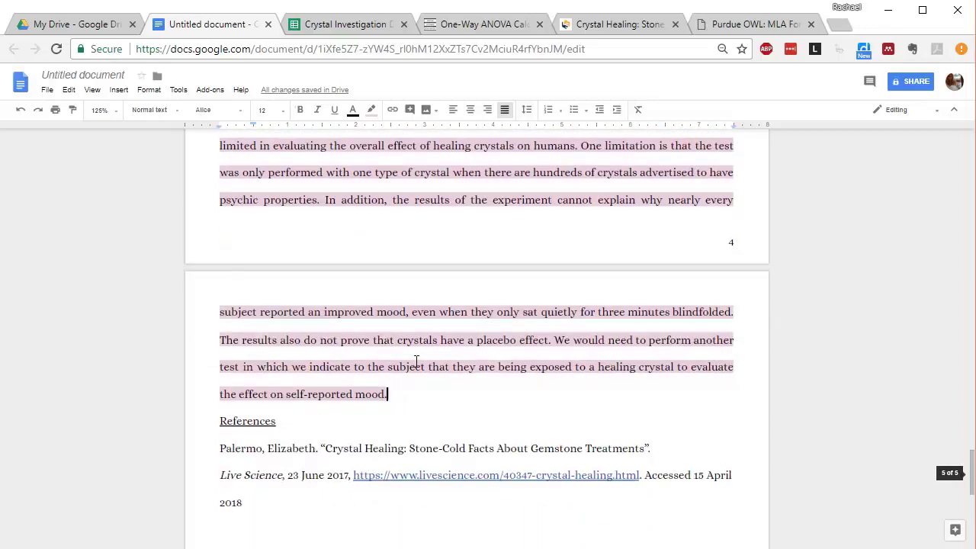
scroll(411, 358, "down", 2)
scroll(389, 328, "up", 4)
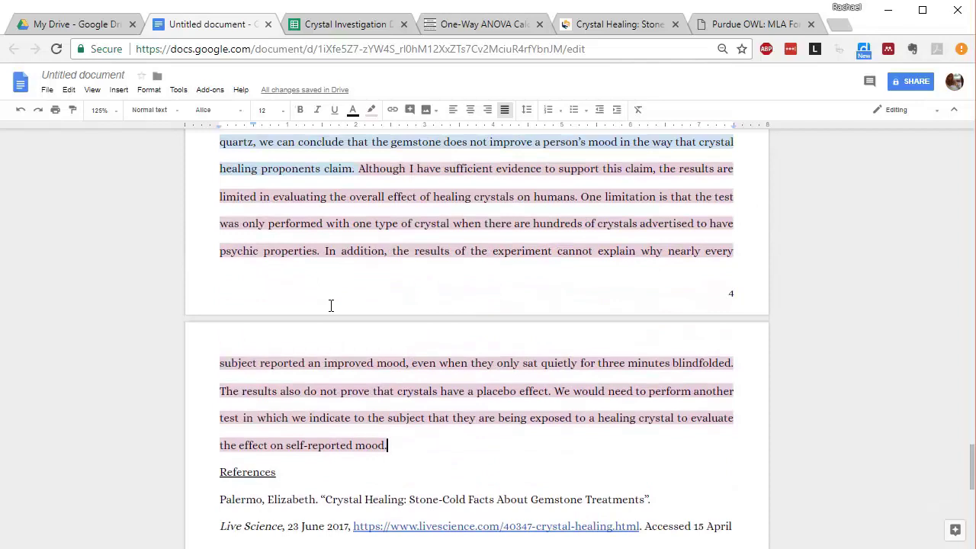